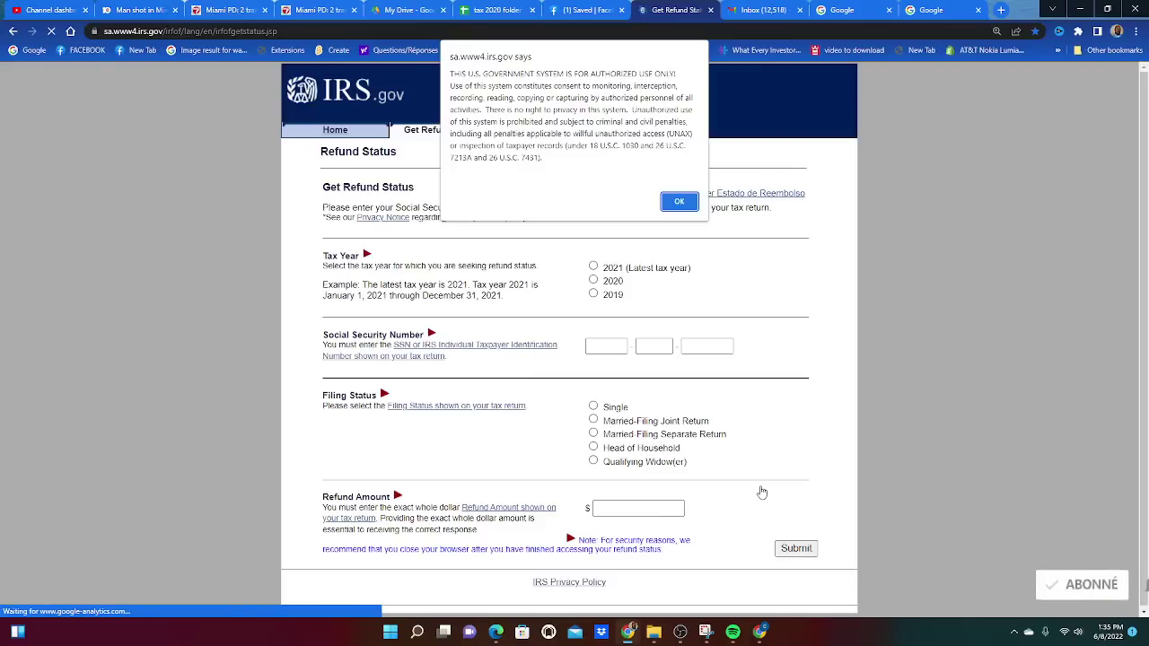
Dismiss the authorized-use notice and select 2021 as the tax year.
click(681, 202)
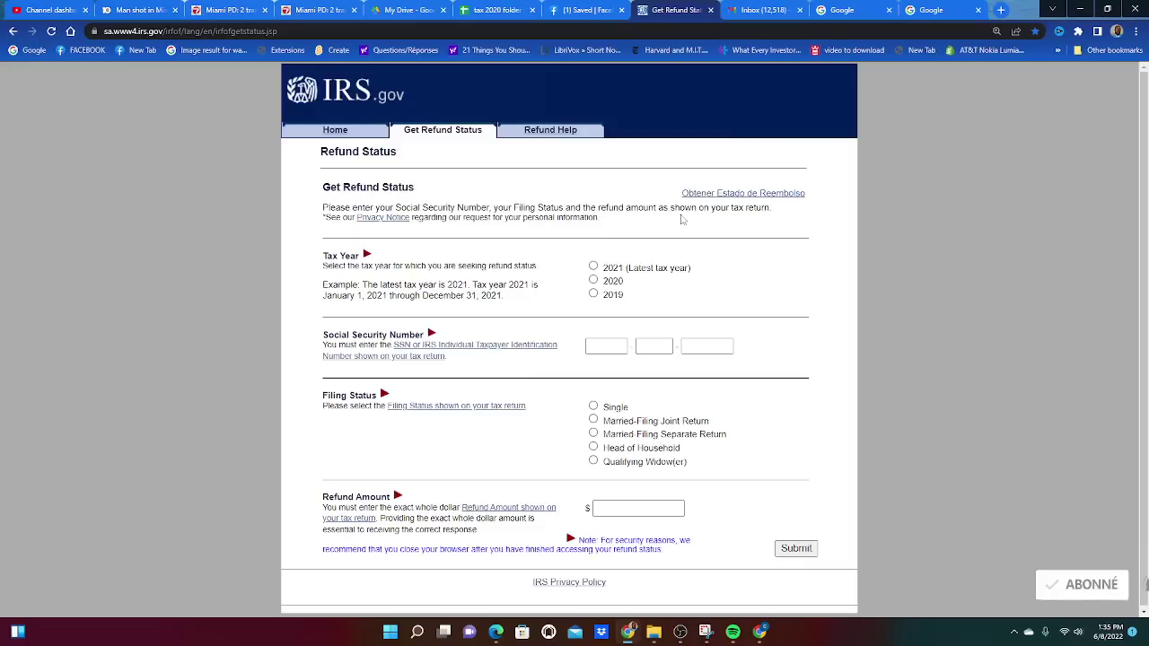
click(592, 267)
click(593, 281)
click(593, 295)
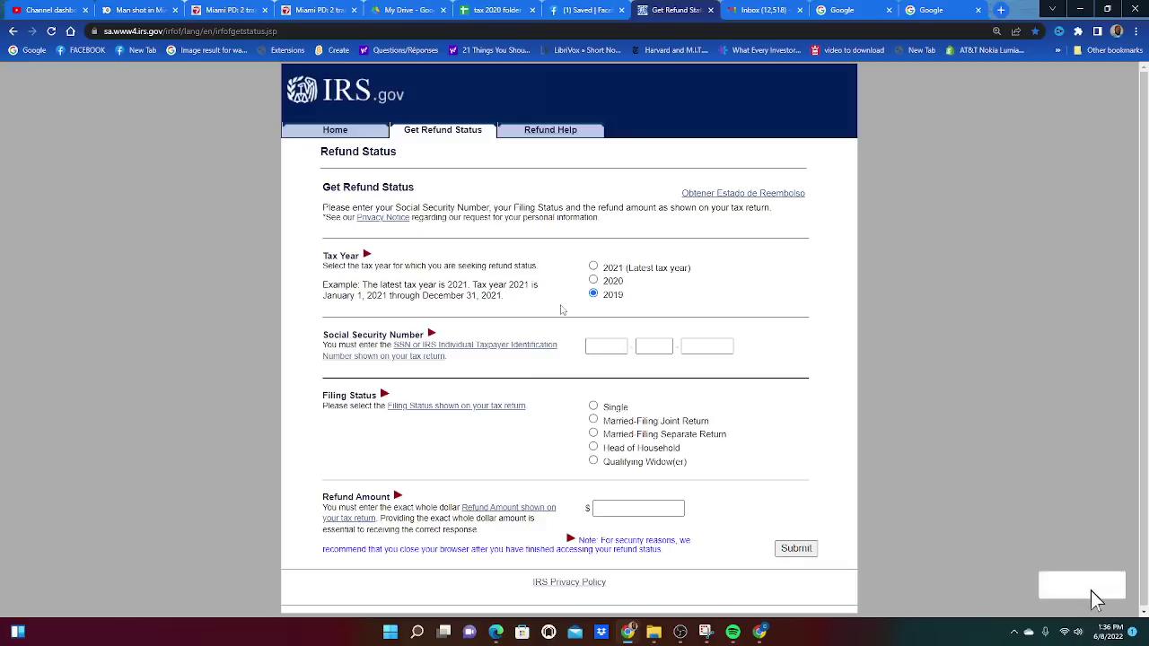
click(594, 267)
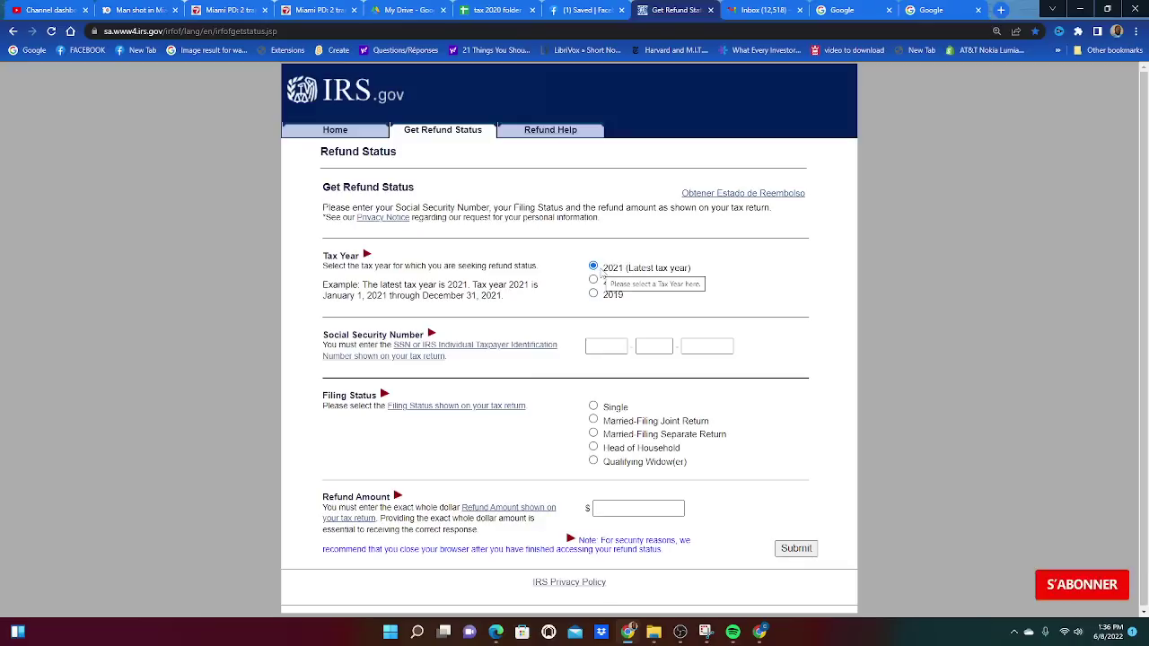
Enter the taxpayer's Social Security Number and choose Married-Filing Joint Return status.
click(609, 346)
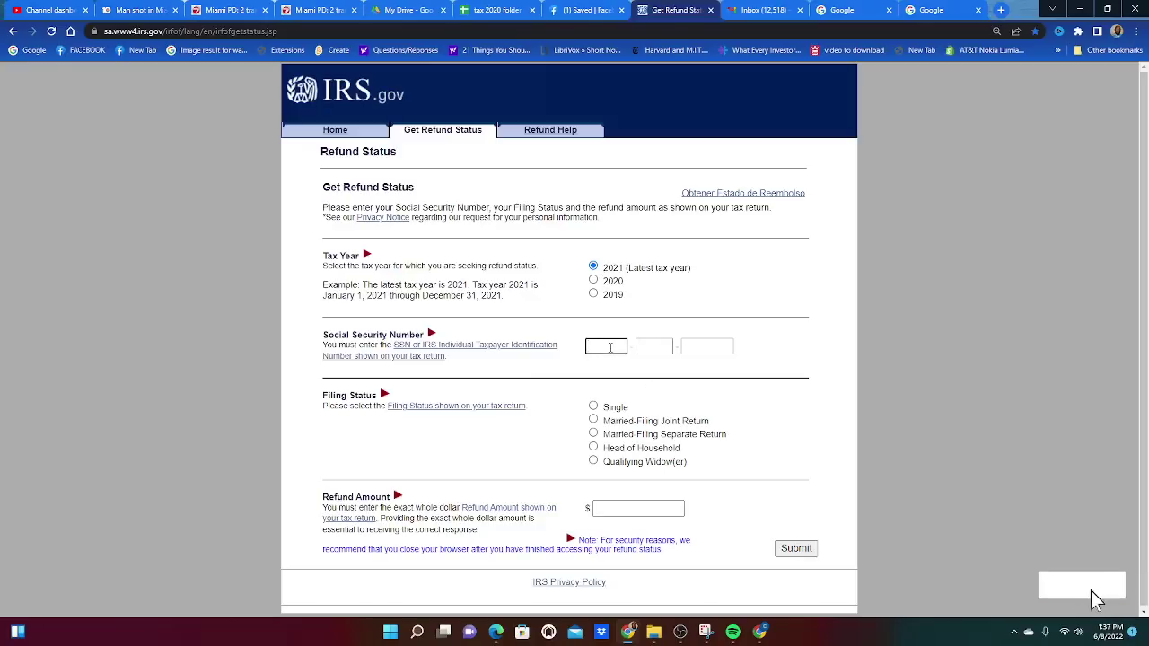
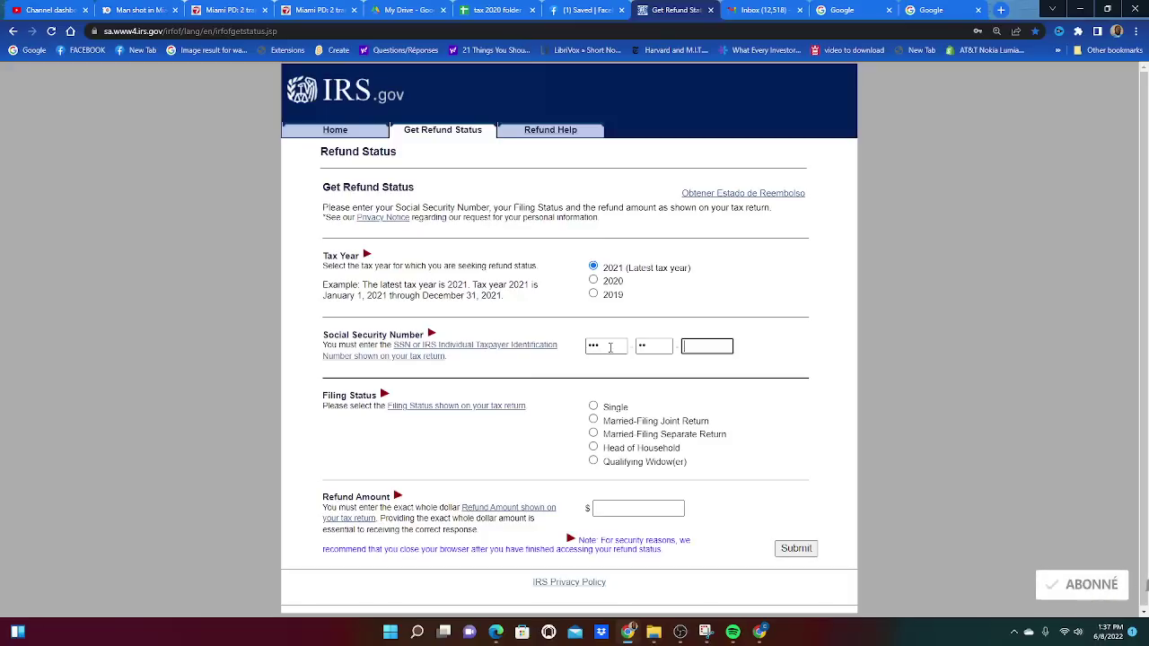
click(595, 409)
click(593, 420)
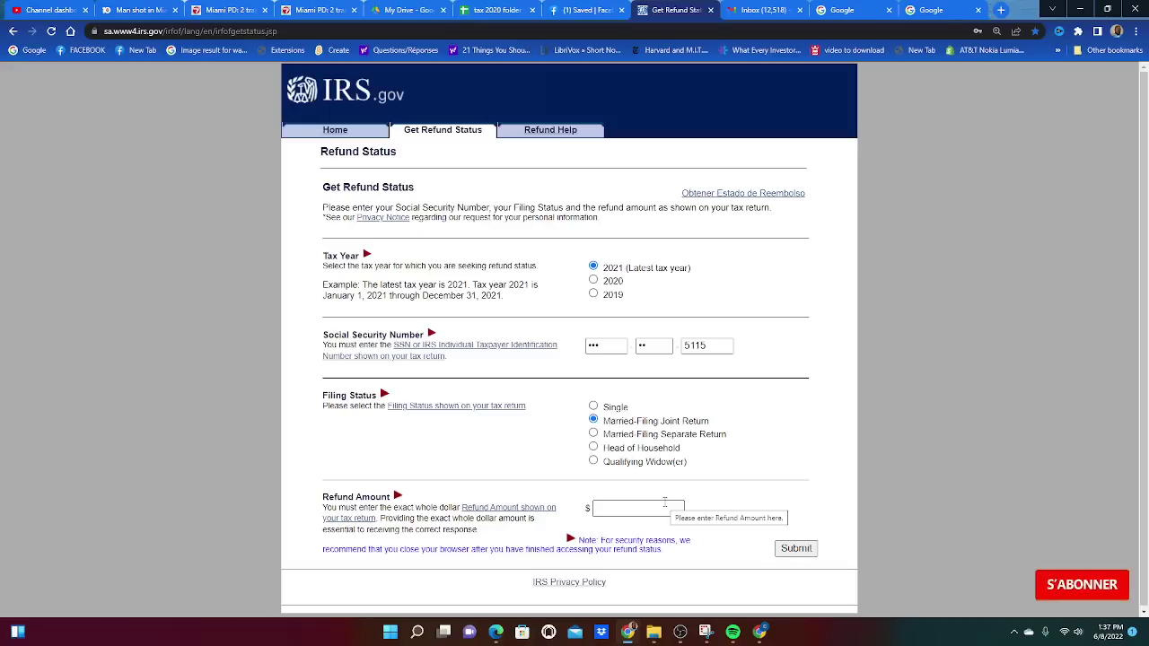
Enter 19361 as the refund amount and submit the refund status request.
click(620, 511)
text(19361)
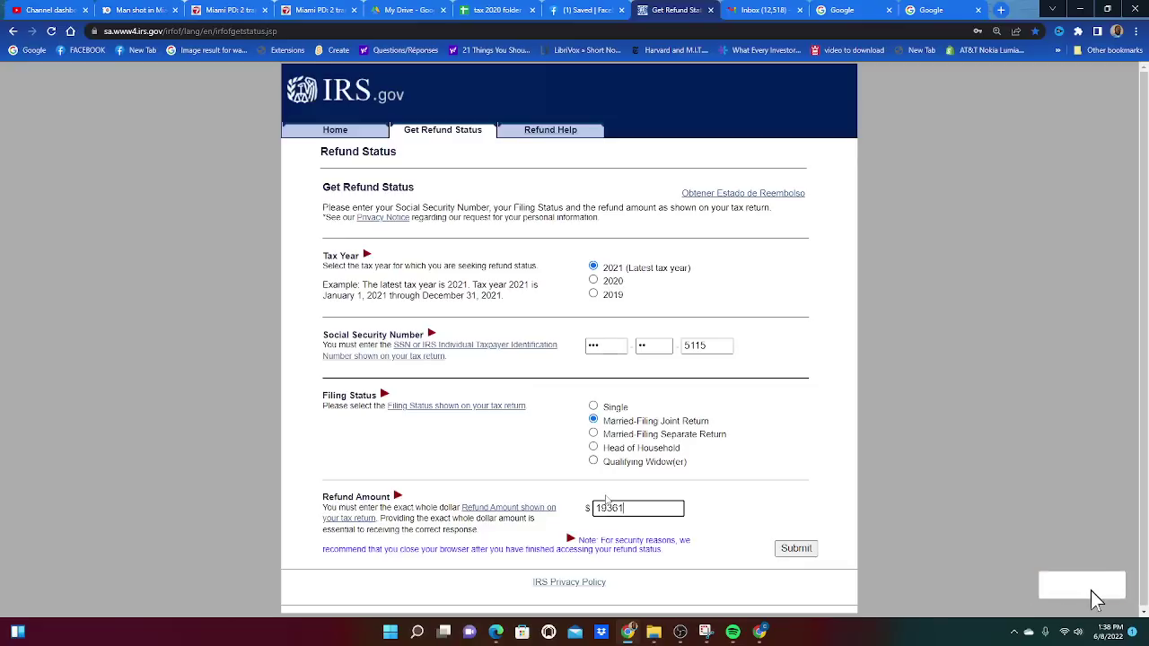
click(796, 548)
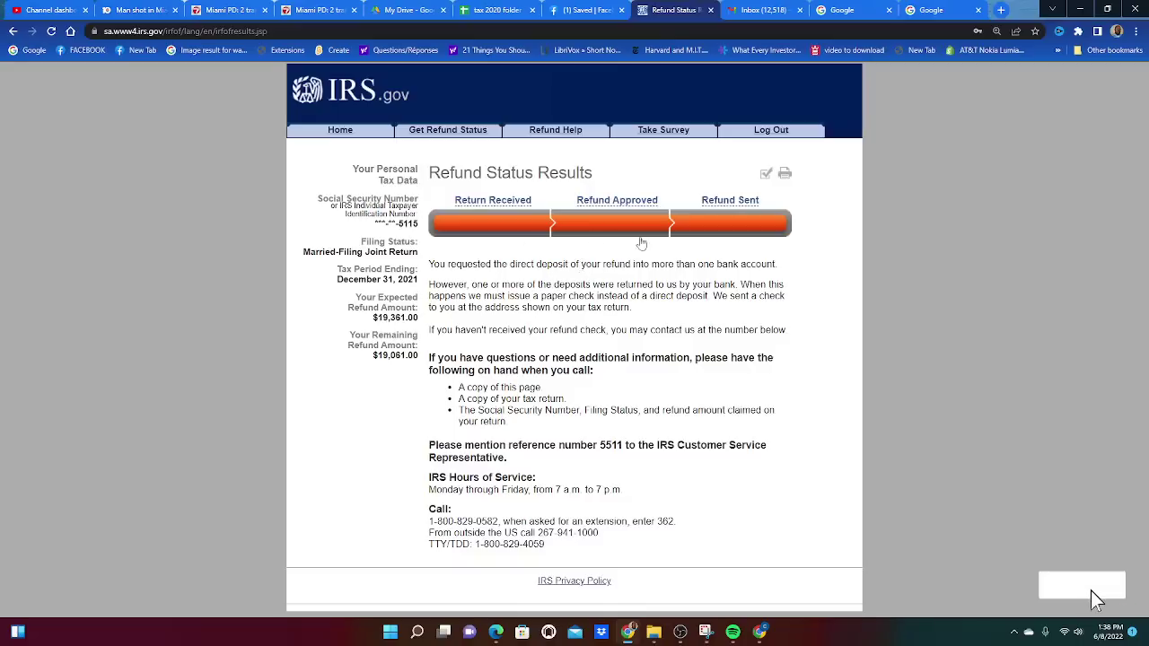
View and close the help for each refund progress stage, then log out.
click(496, 227)
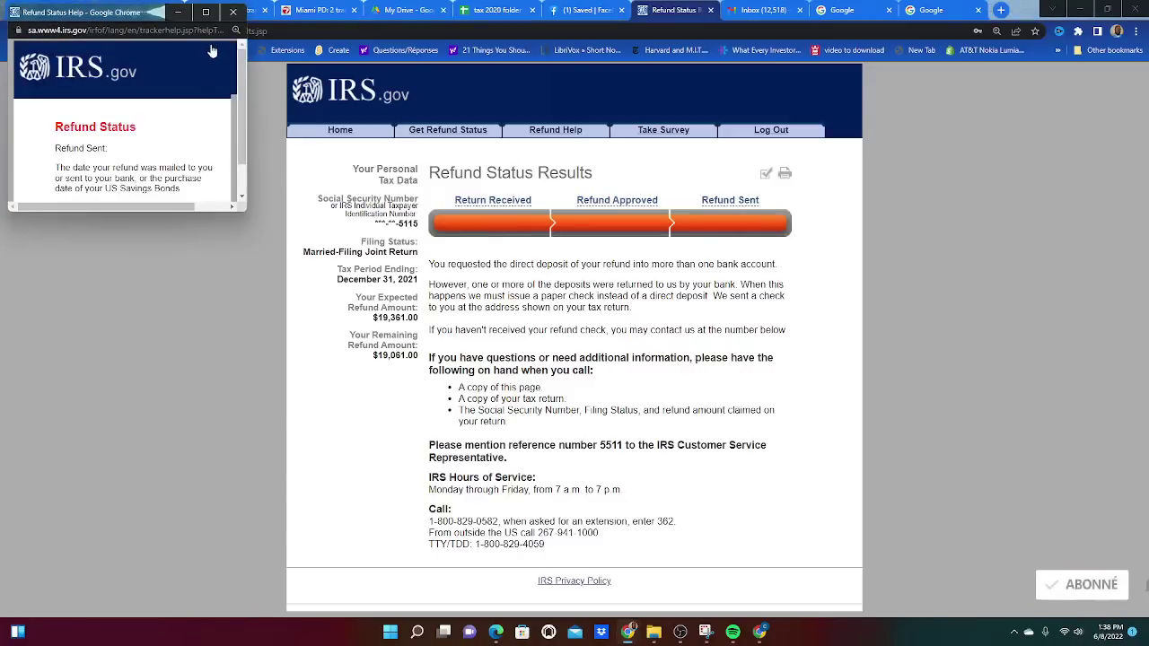
click(232, 11)
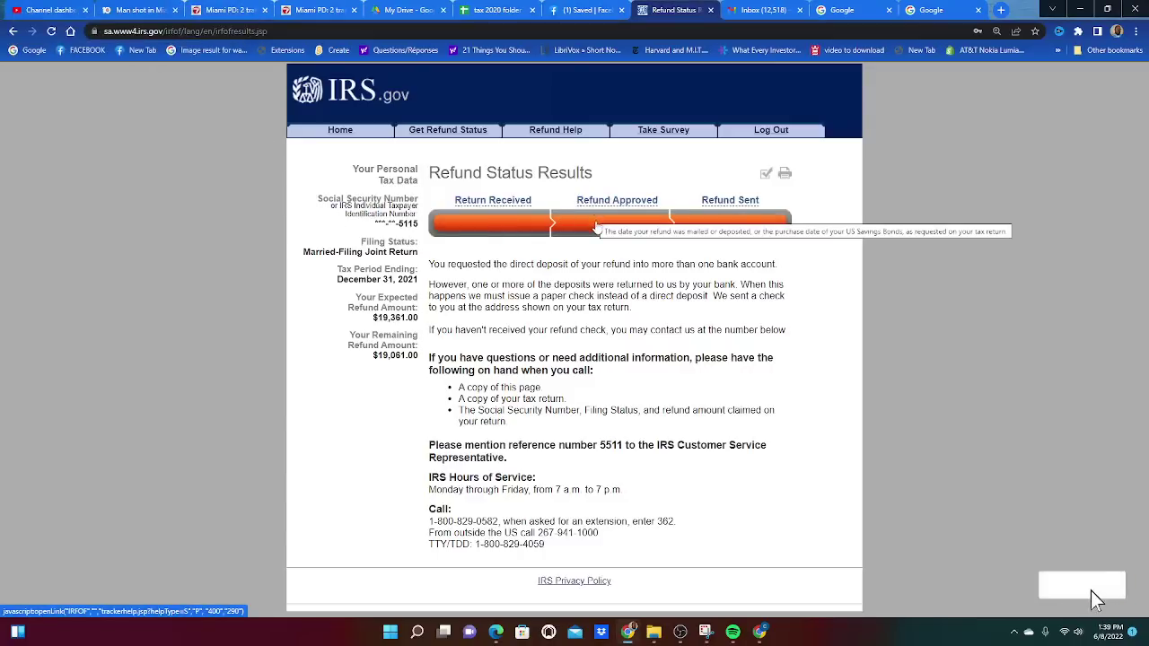
click(598, 225)
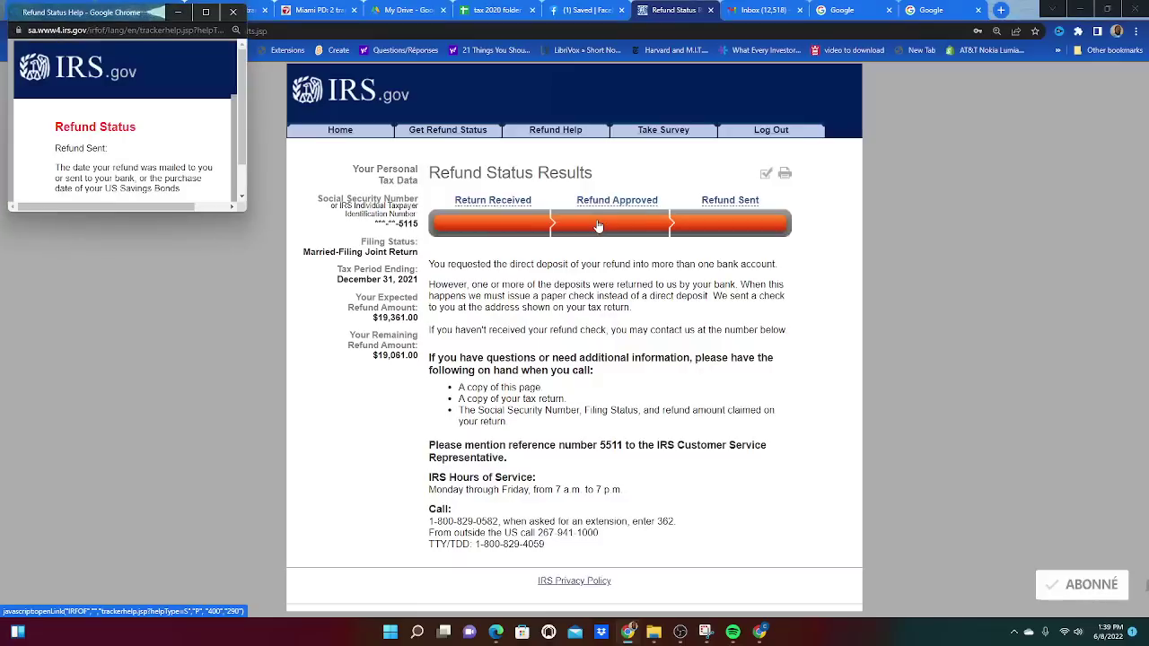
click(233, 12)
click(742, 224)
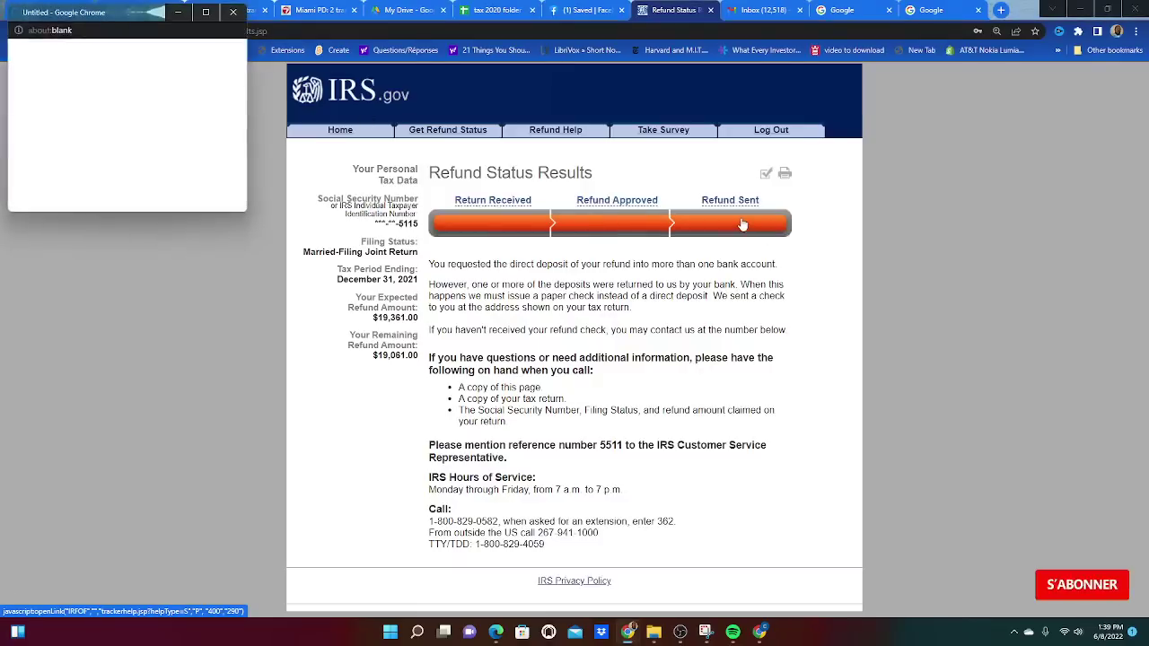
click(233, 12)
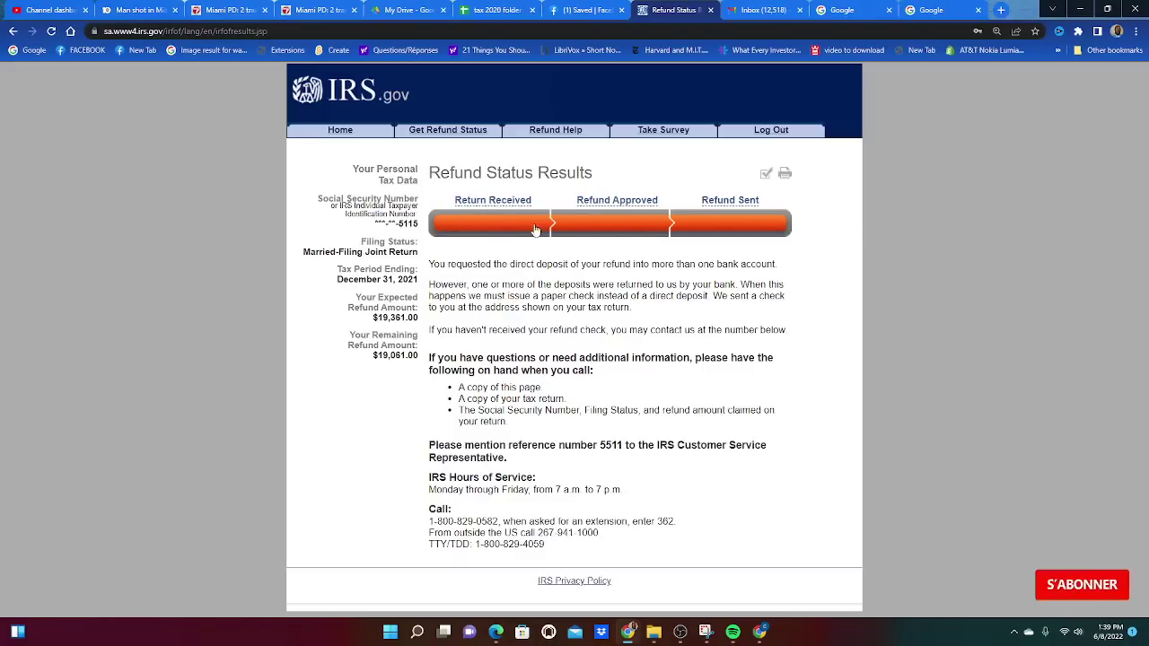
click(773, 135)
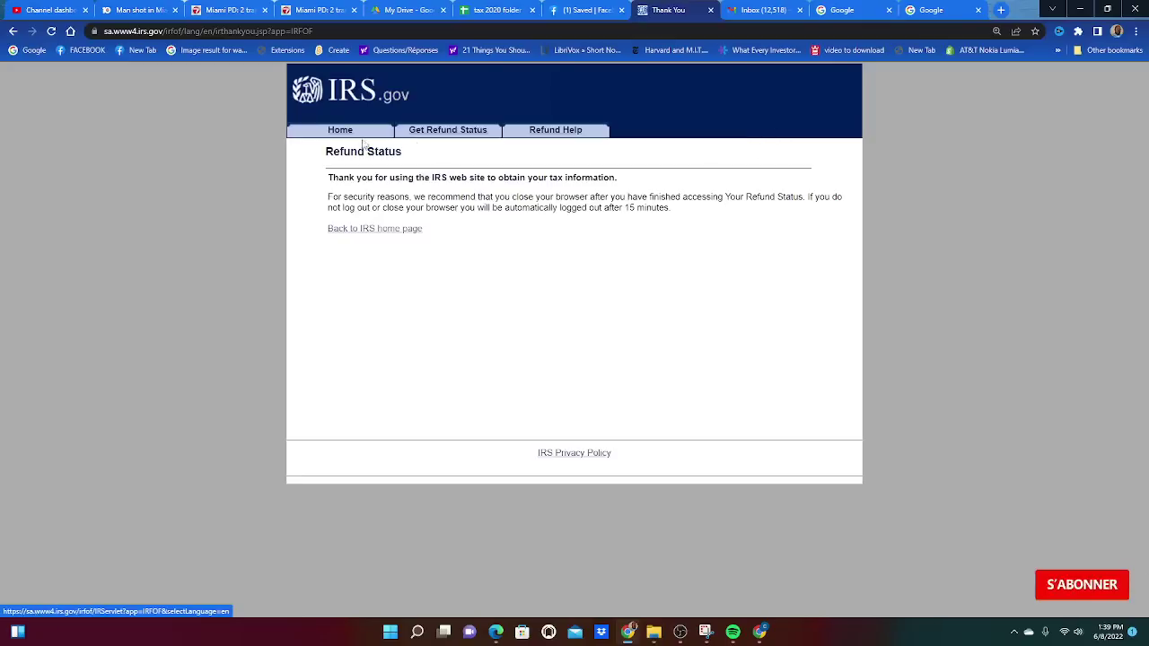
Submit a new lookup with tax year 2021, the taxpayer's SSN, Single status and $1400.
click(441, 133)
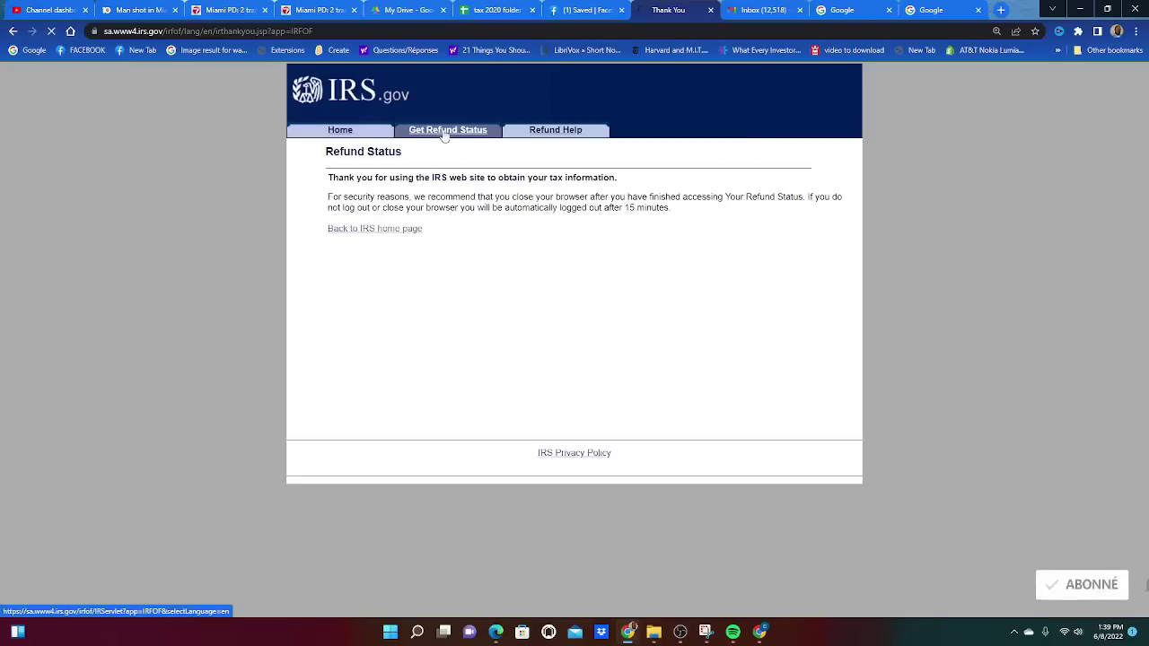
click(680, 201)
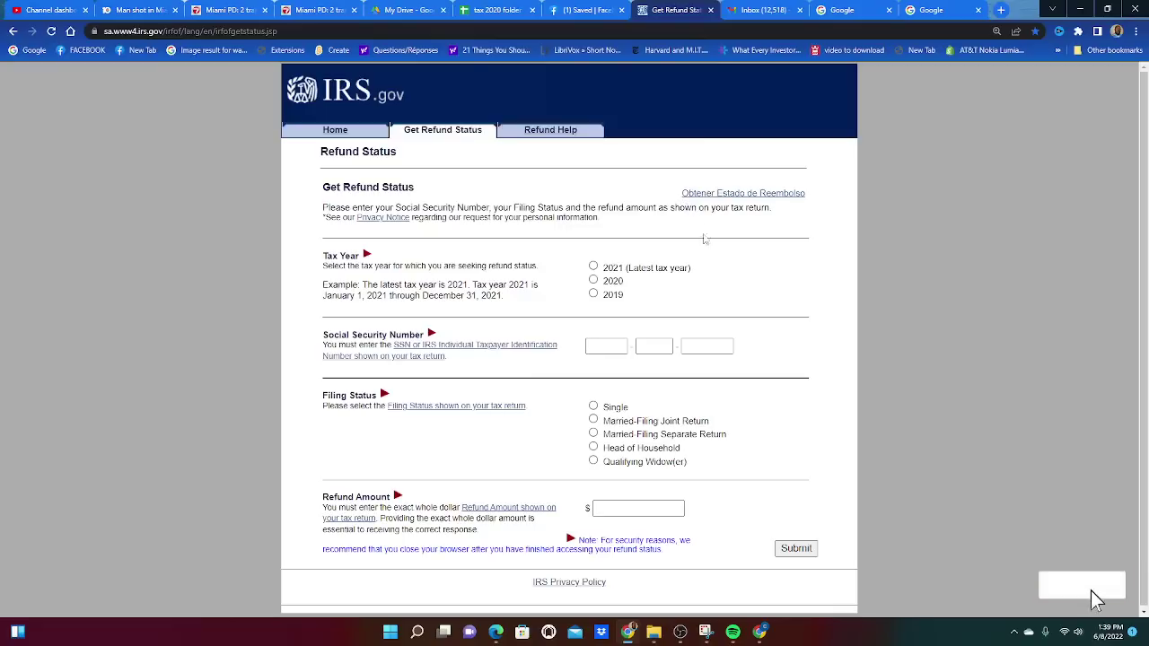
click(592, 266)
click(608, 347)
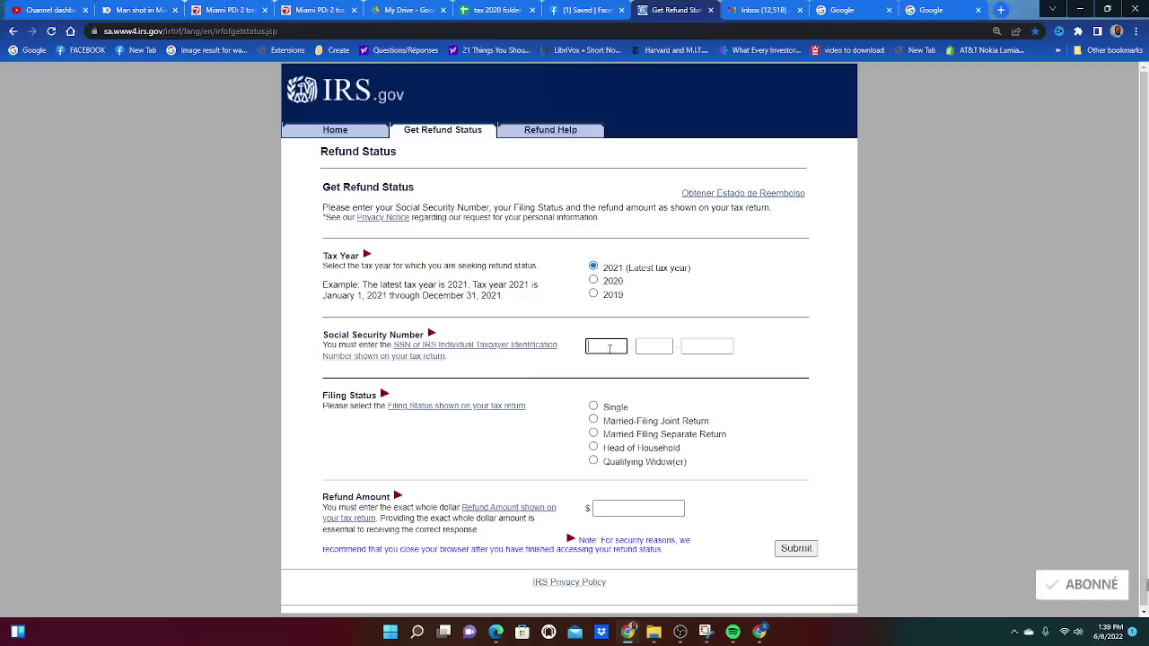
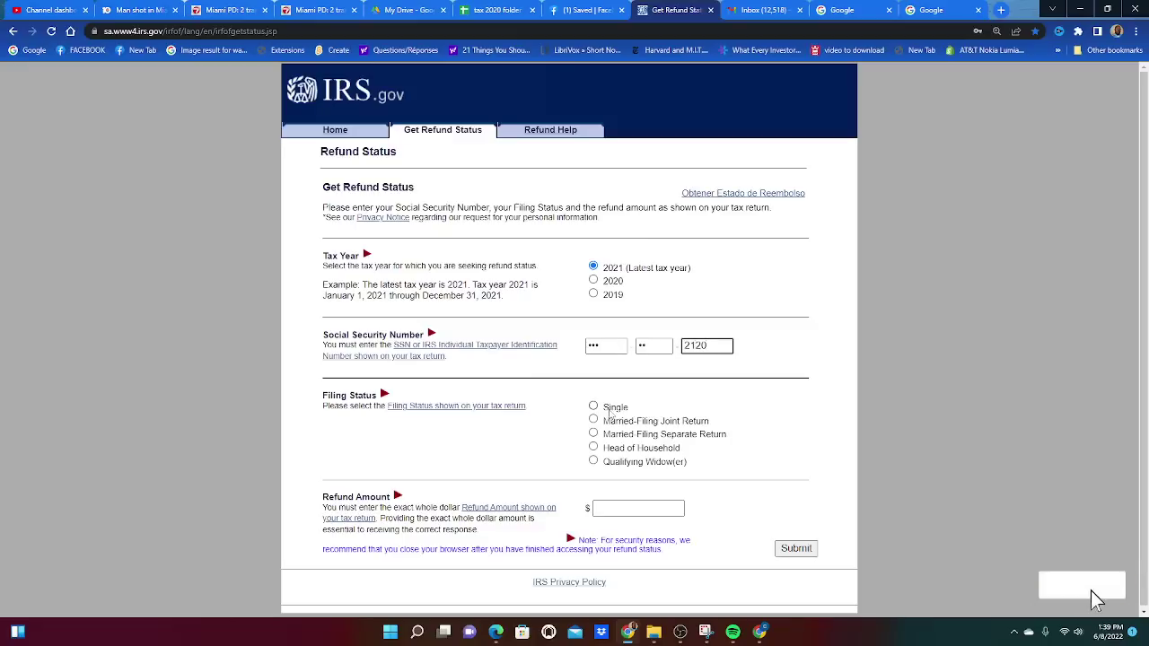
click(593, 407)
click(615, 508)
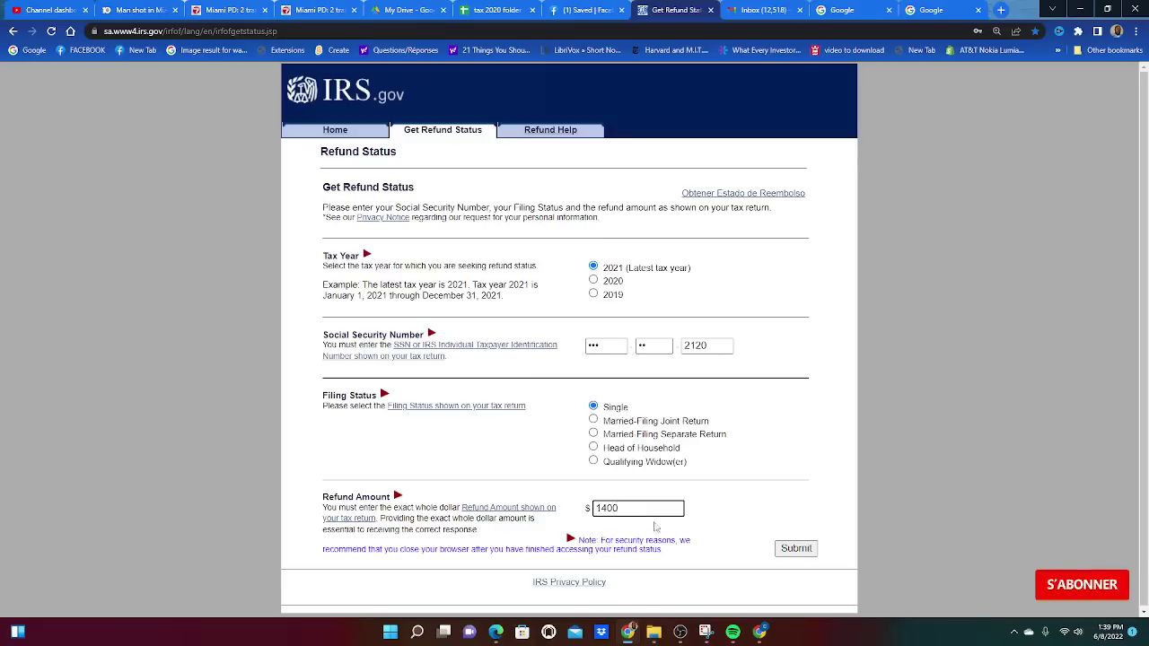
click(796, 549)
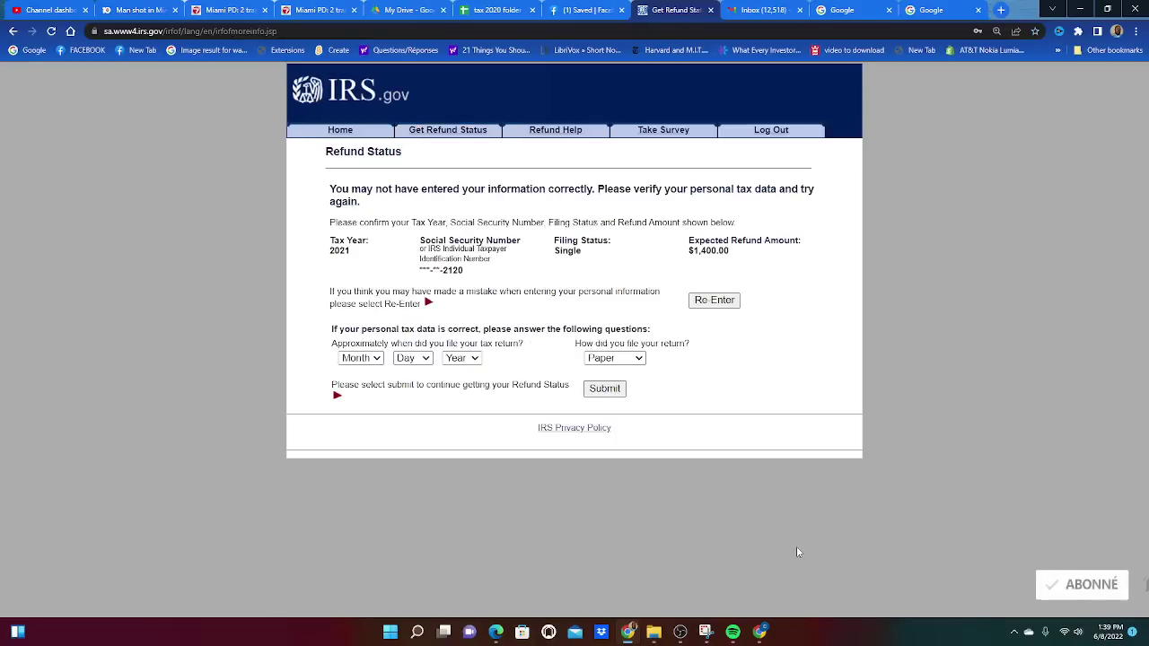
Resubmit with a corrected SSN, then return to the prefilled re-entry form after the error.
click(712, 302)
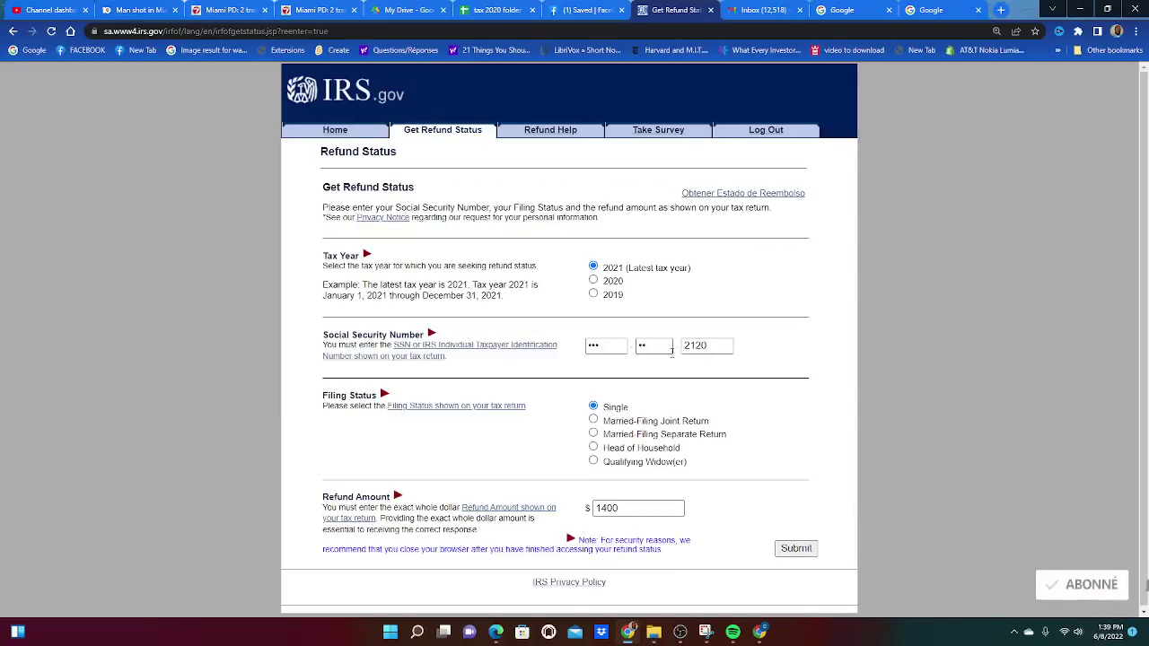
key(shift+Tab)
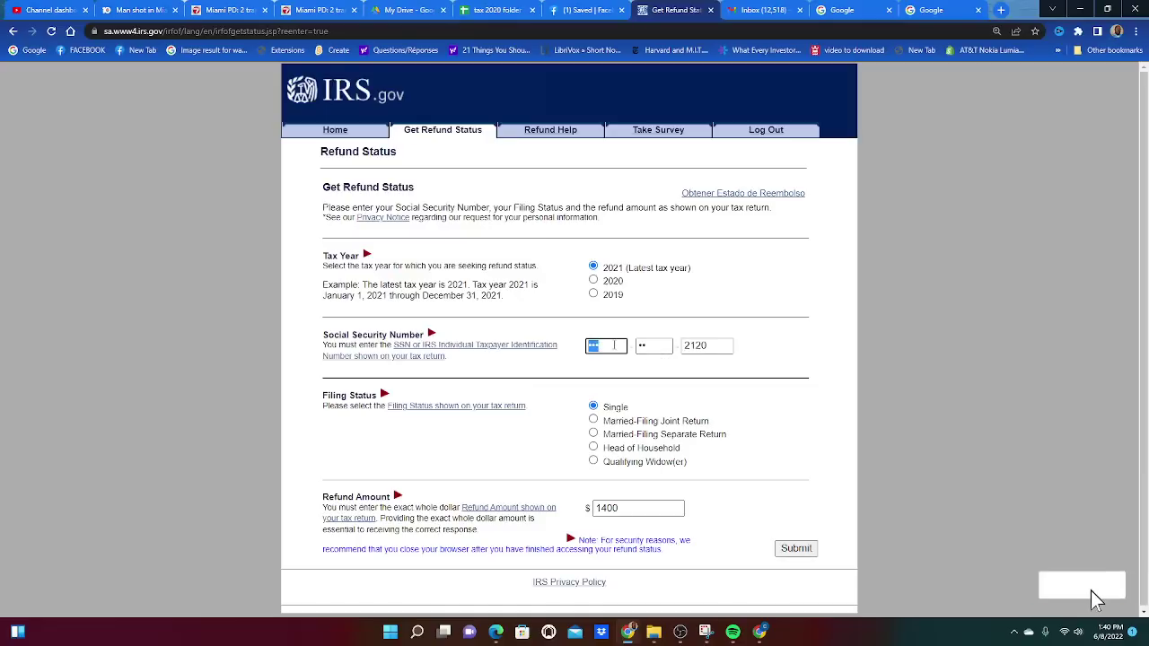
text(•••)
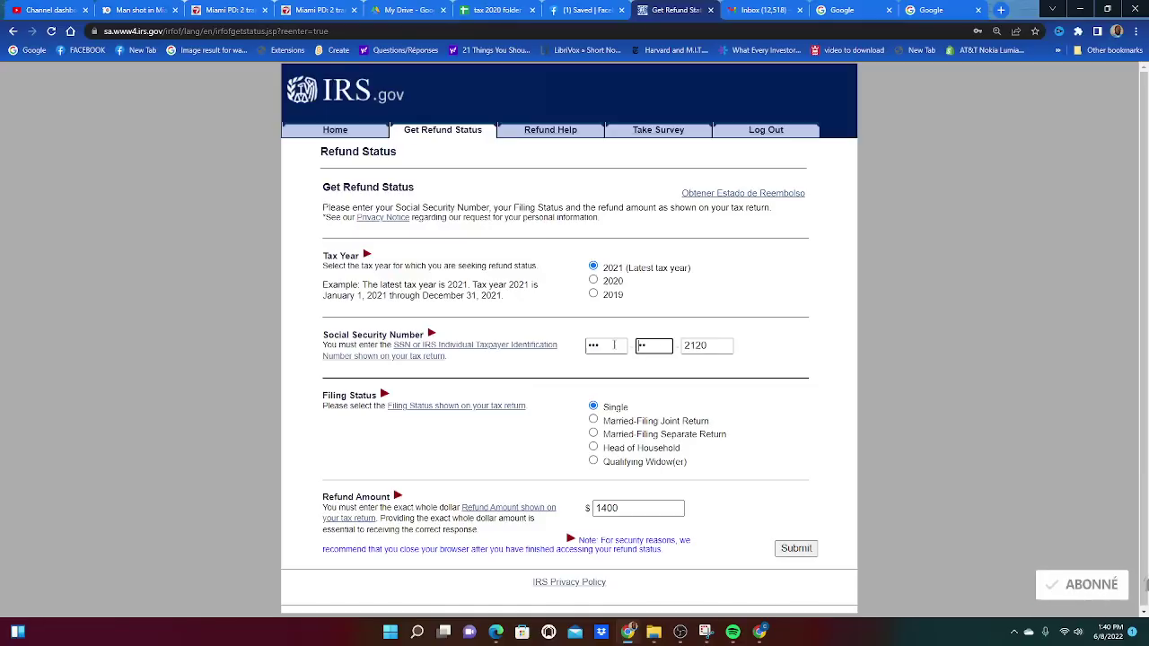
text(••)
text(2)
key(Delete)
key(Delete)
key(Delete)
key(Delete)
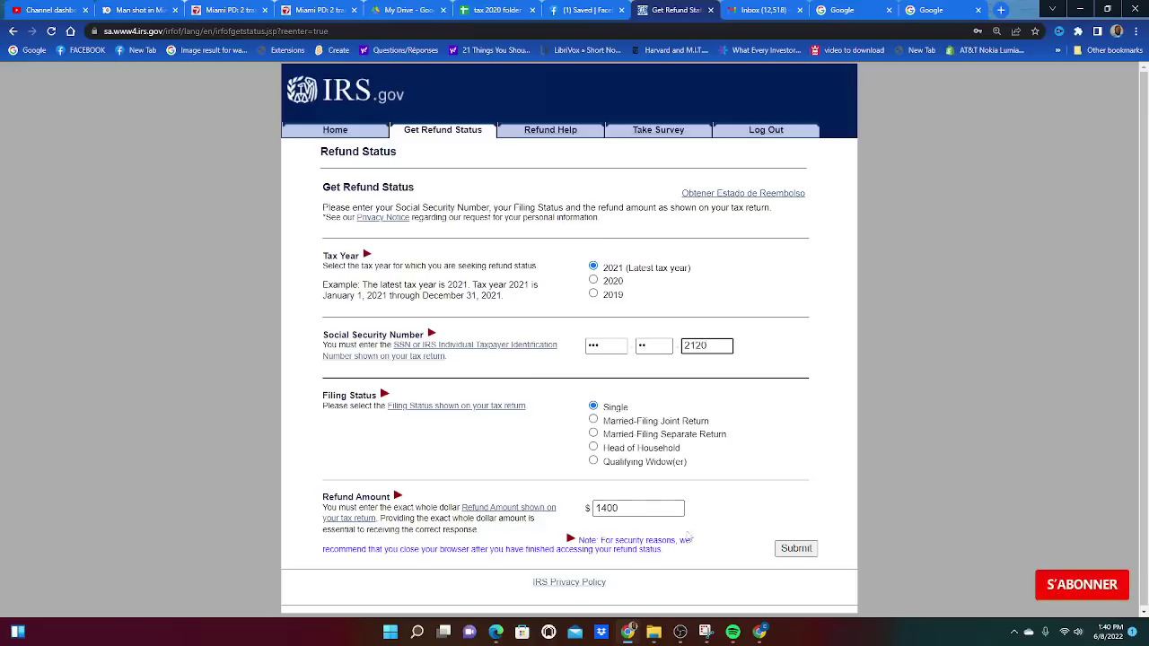
click(795, 549)
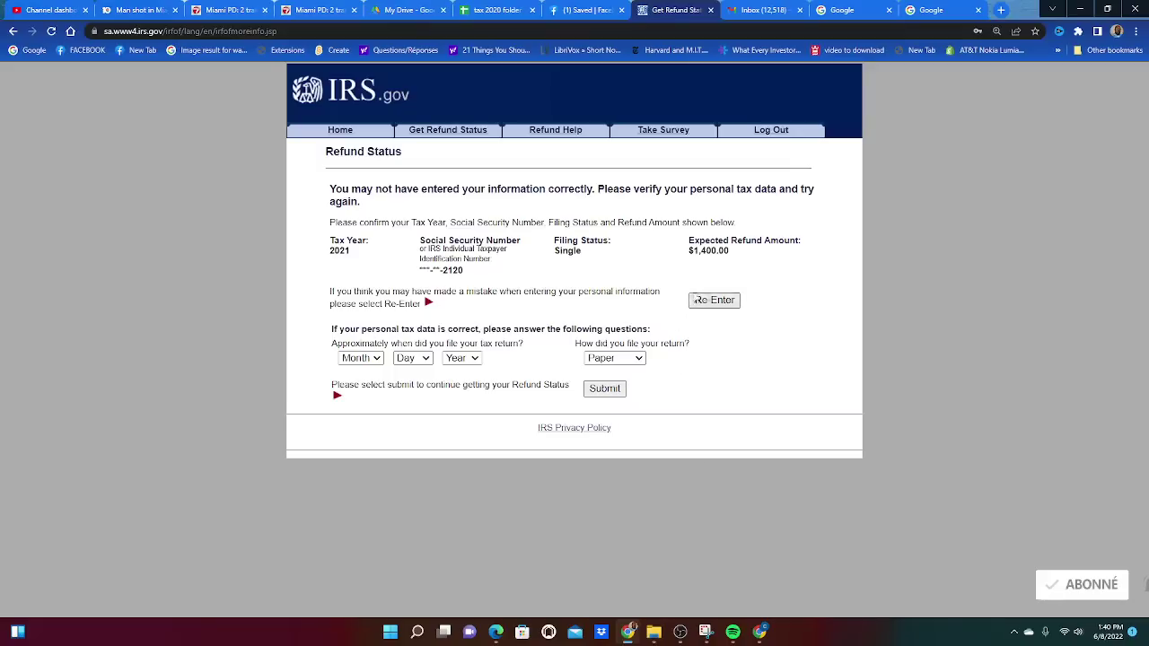
click(710, 301)
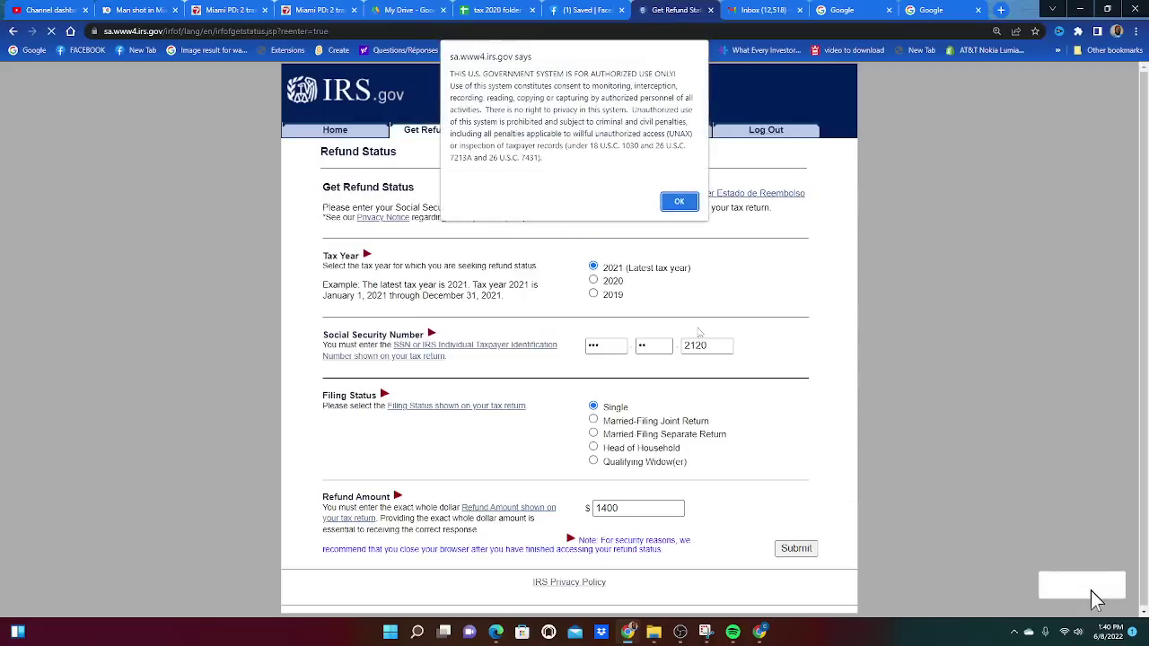
click(674, 202)
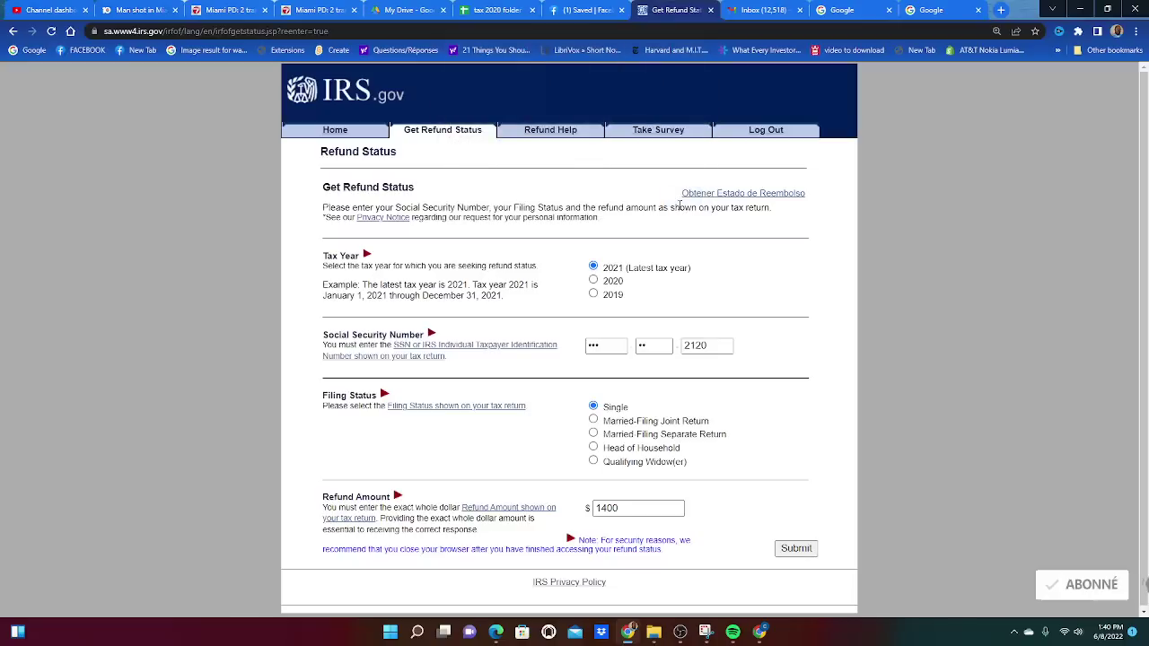
Load a blank form, select tax year 2021 and enter a different SSN.
double_click(643, 346)
click(415, 134)
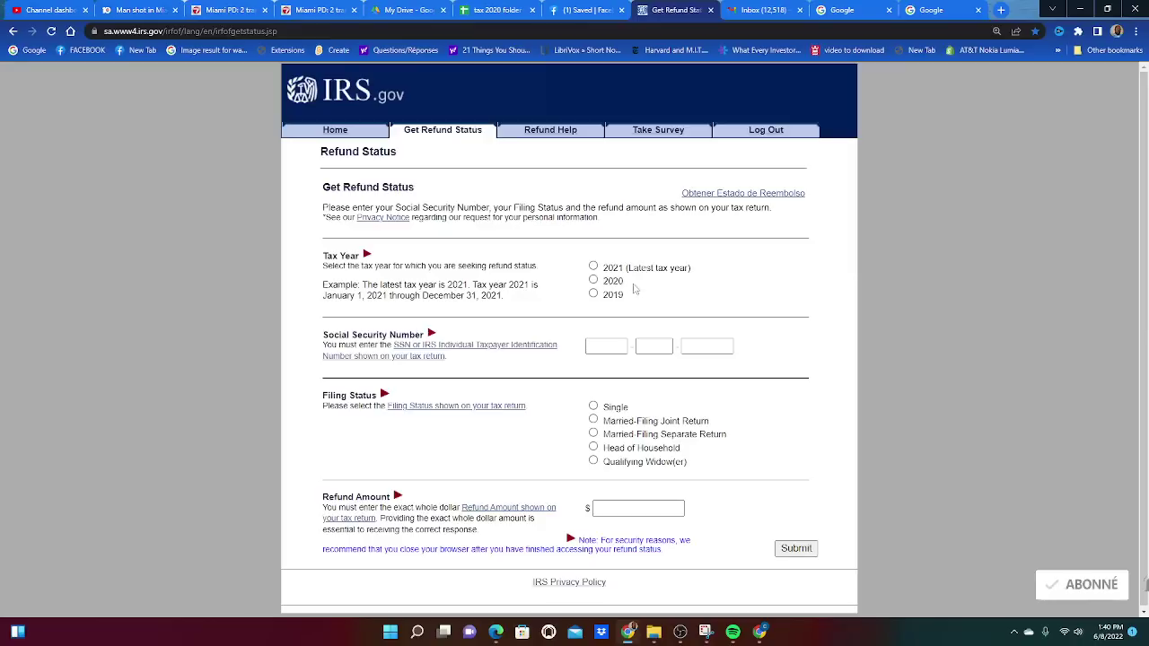
click(593, 266)
click(607, 347)
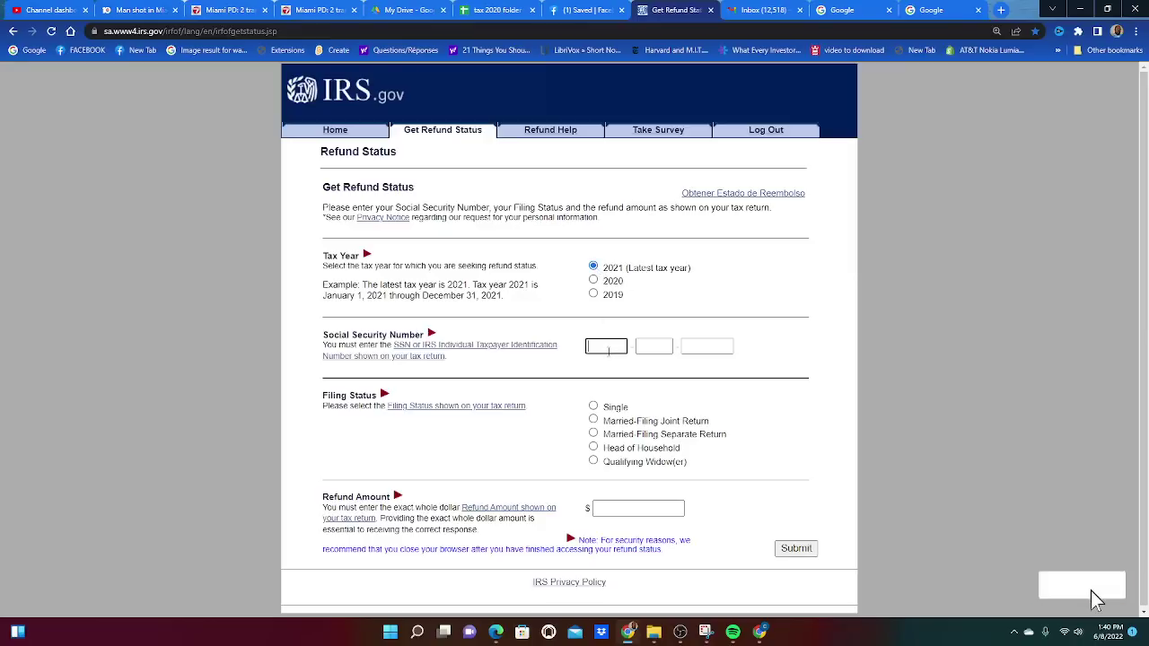
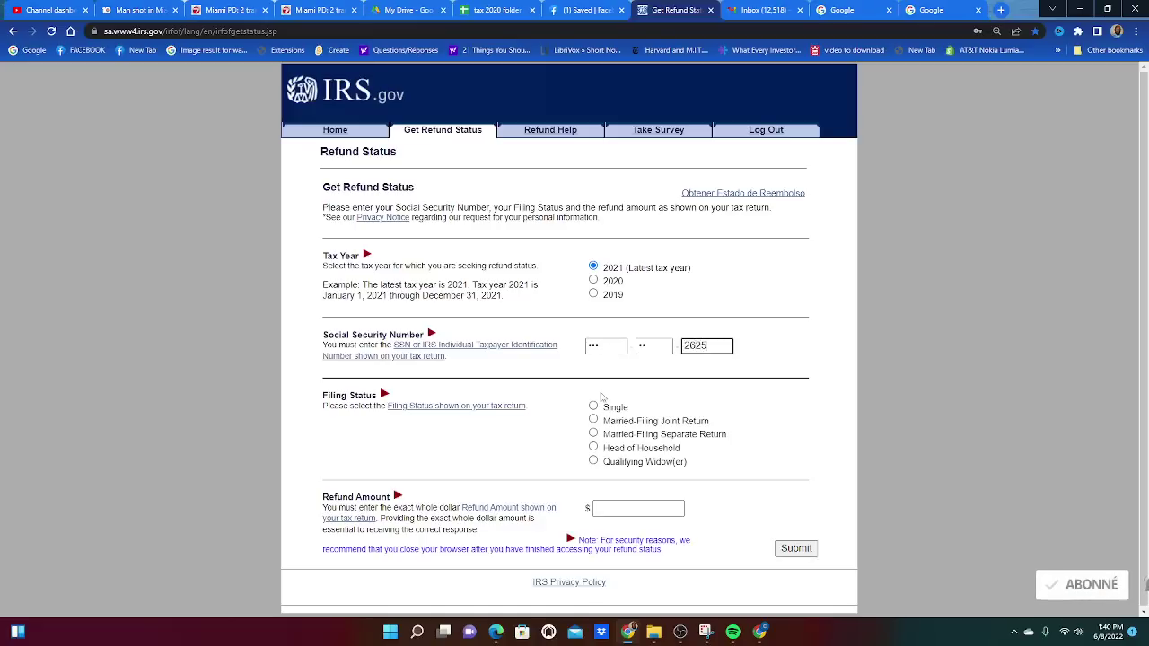
Set Single filing status and a $1400 refund amount, then submit.
key(Tab)
key(space)
key(Tab)
text(14)
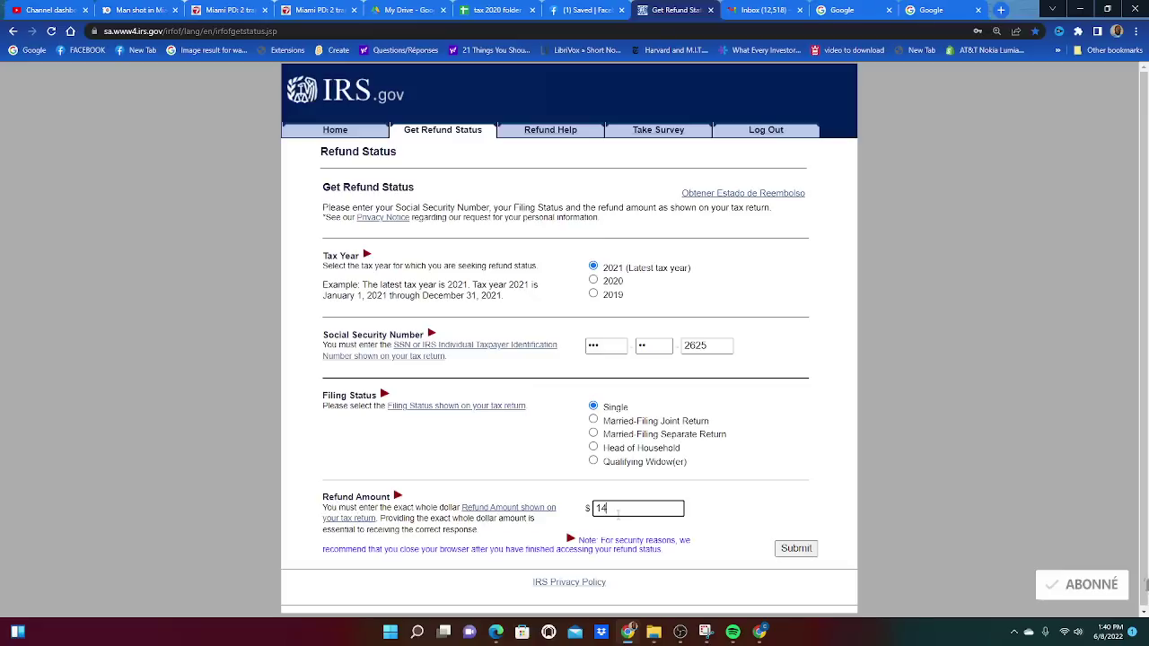
click(795, 549)
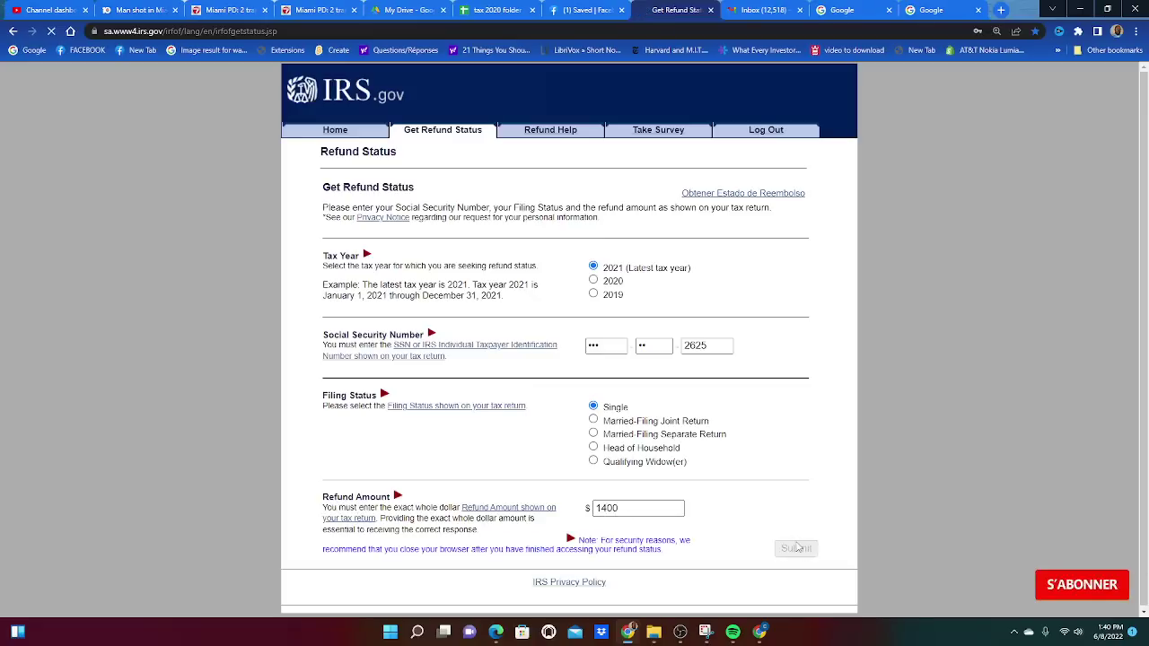